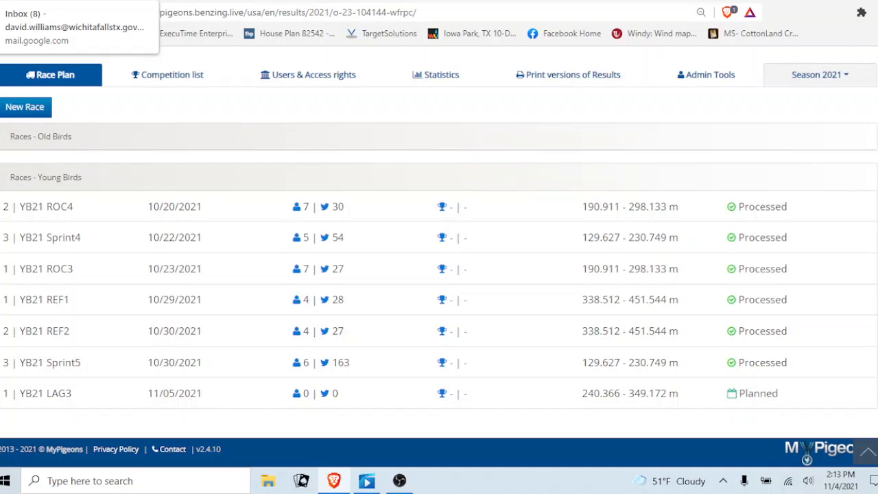
# Start a new race with United States as the country of liberation and La Grange, TX as the liberation site.
pyautogui.click(39, 105)
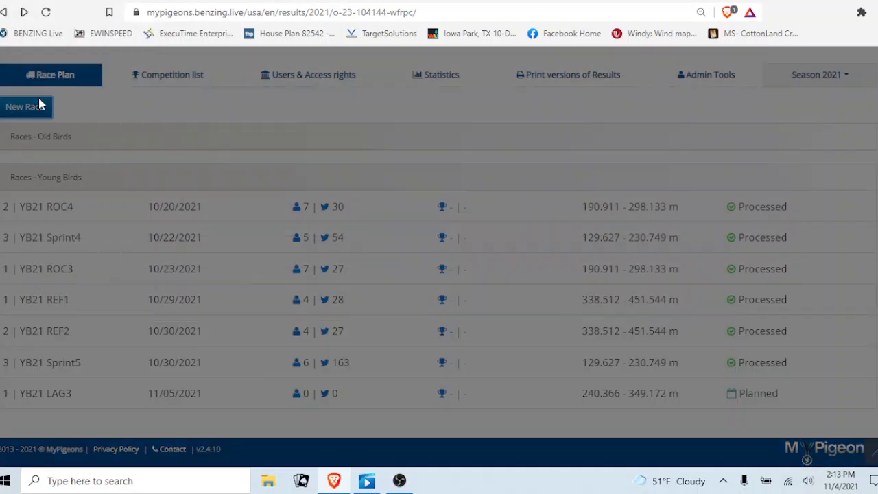
pyautogui.click(198, 134)
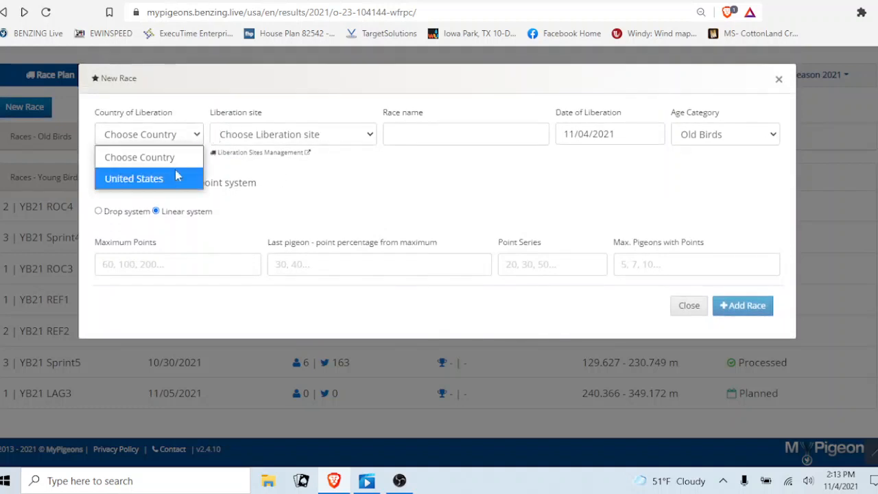
pyautogui.click(176, 177)
pyautogui.click(287, 134)
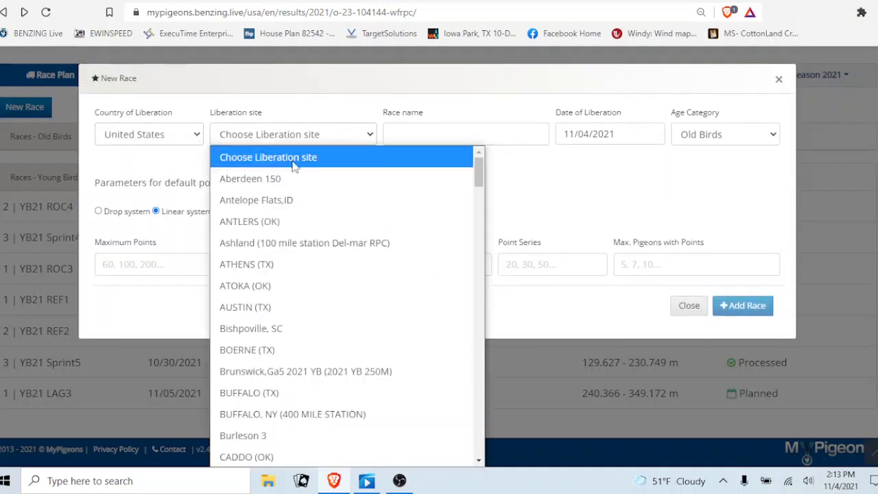
pyautogui.press('l')
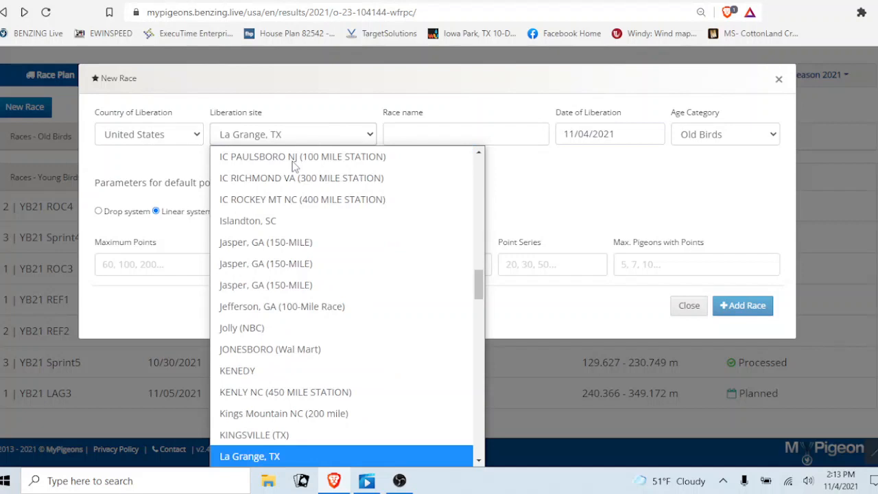
pyautogui.click(234, 457)
# Set the liberation date to 11/06/2021 and the age category to Young Birds, and add the race.
pyautogui.click(603, 134)
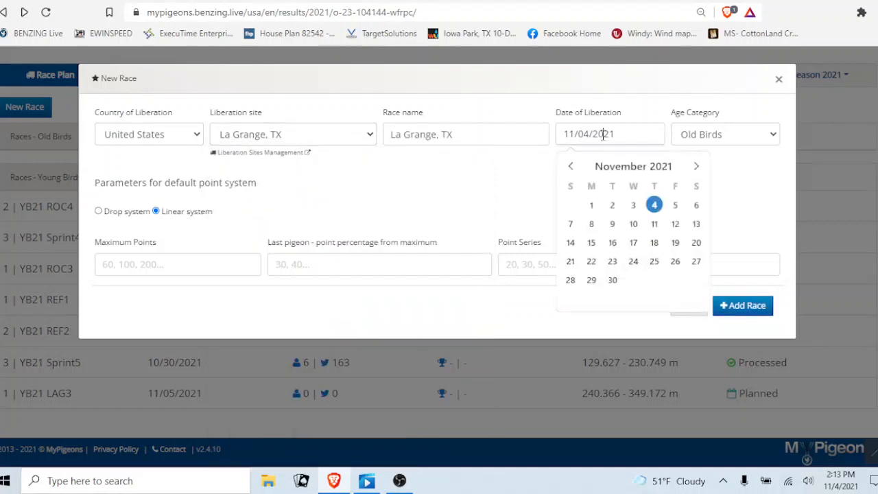
pyautogui.click(697, 207)
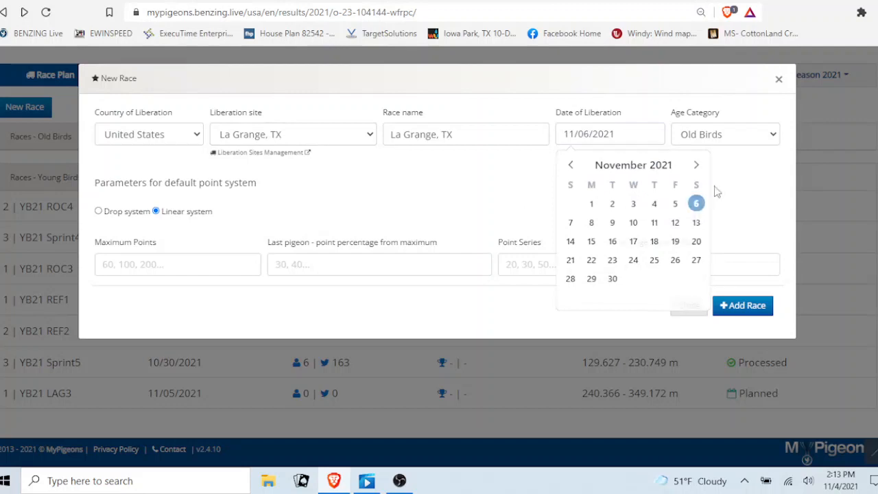
pyautogui.click(770, 137)
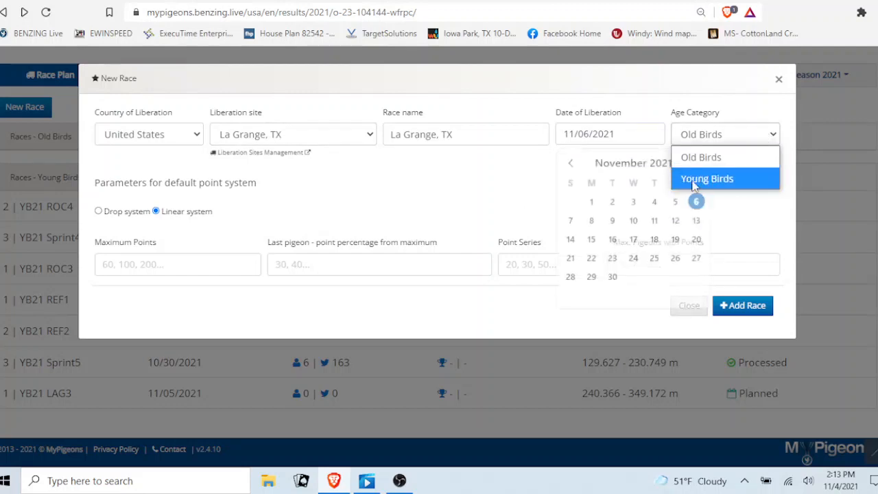
pyautogui.click(745, 180)
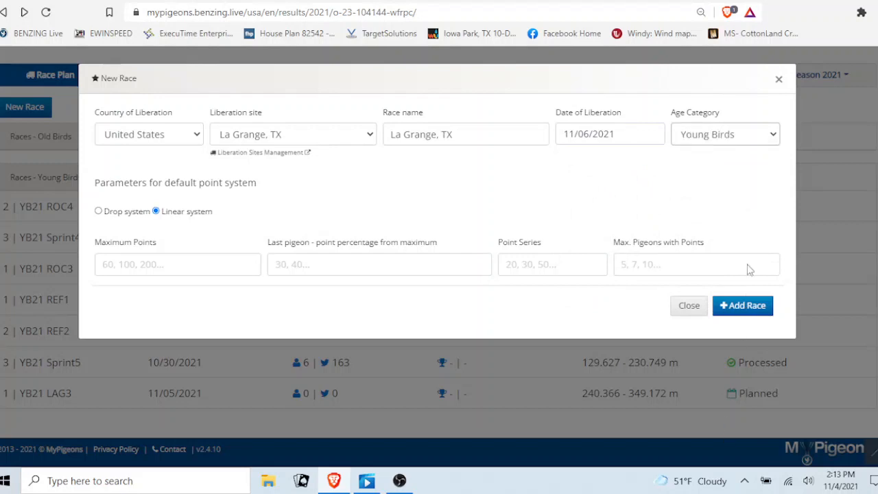
pyautogui.click(766, 310)
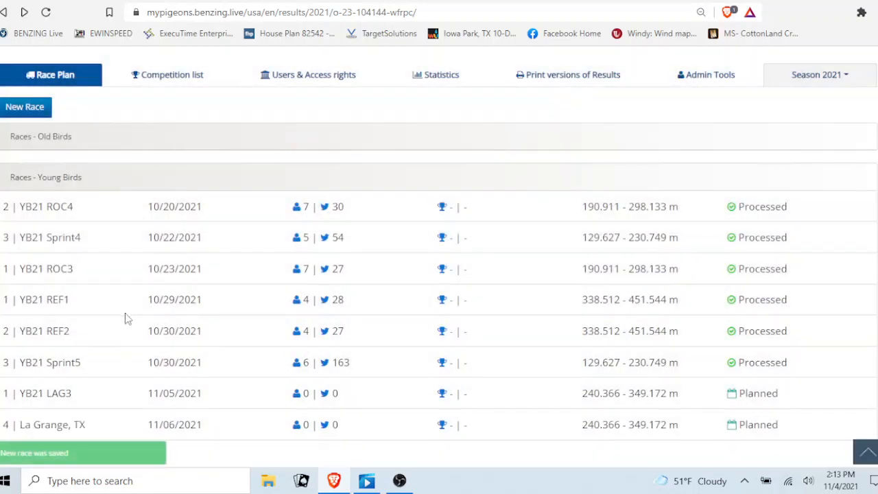
# Open the management settings of the planned La Grange, TX race in the Young Birds list.
pyautogui.scroll(-1, 124, 318)
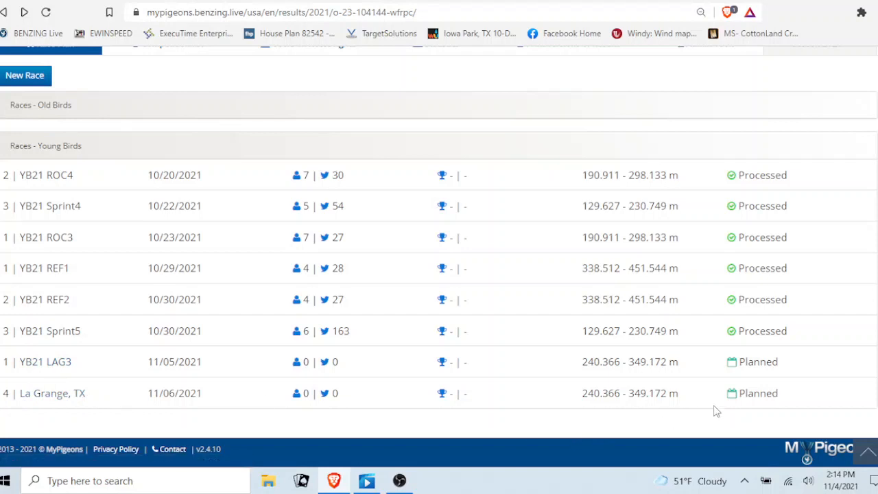
pyautogui.click(47, 396)
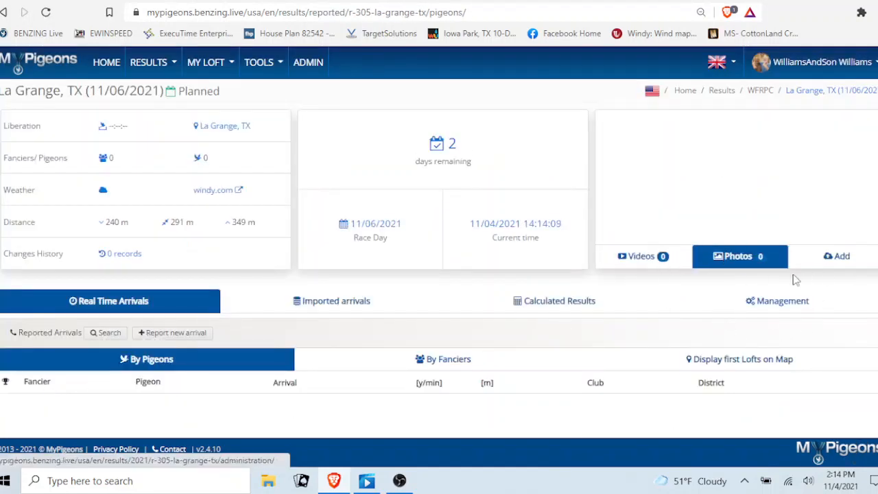
pyautogui.click(794, 300)
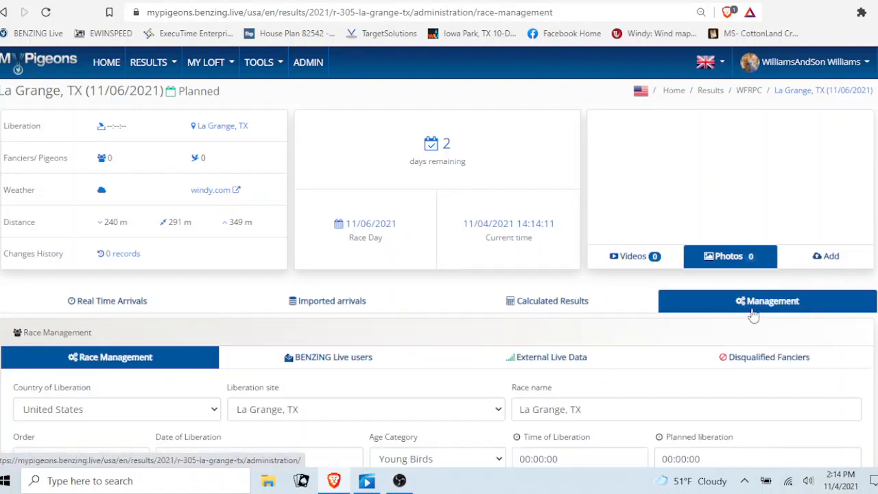
# Change the race's date of liberation to 11/05/2021 and its order to 2.
pyautogui.scroll(-3, 752, 316)
pyautogui.click(204, 259)
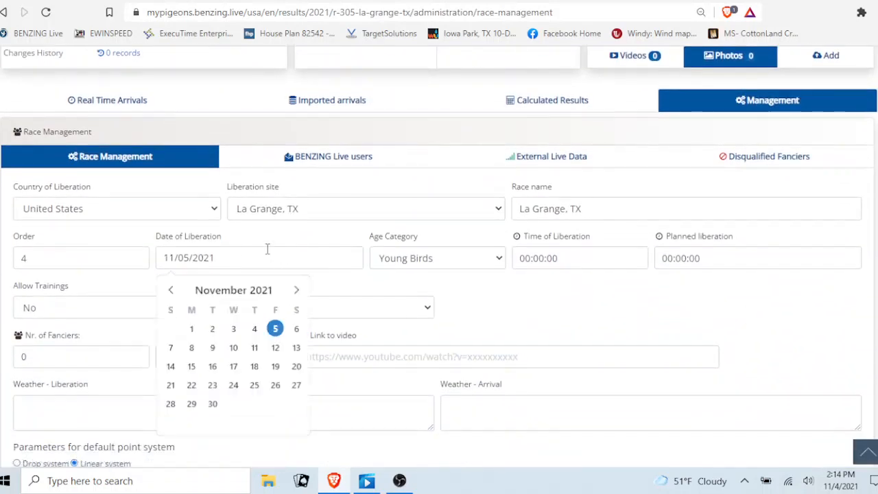
pyautogui.click(123, 262)
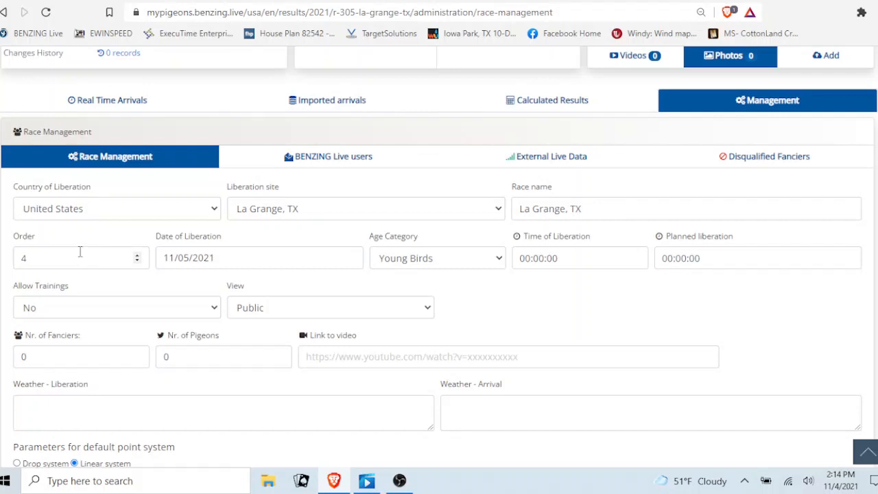
pyautogui.click(137, 262)
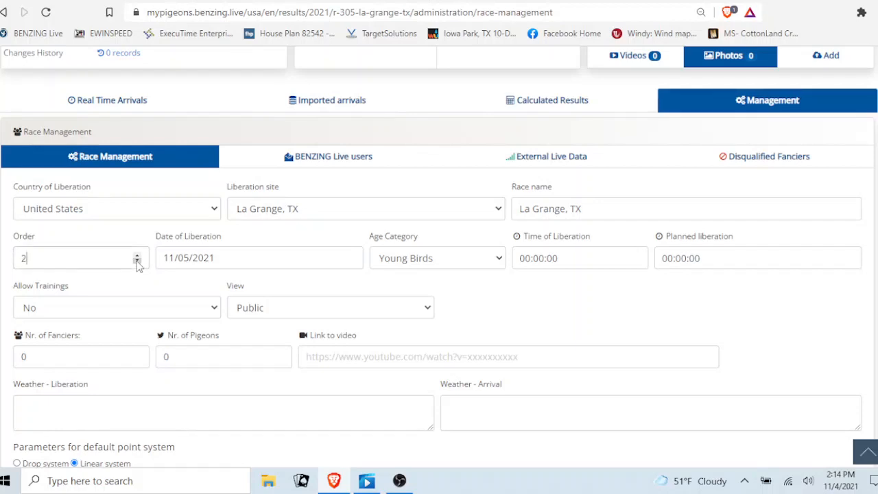
# Rename the La Grange race as YB21 LAG4.
pyautogui.click(393, 217)
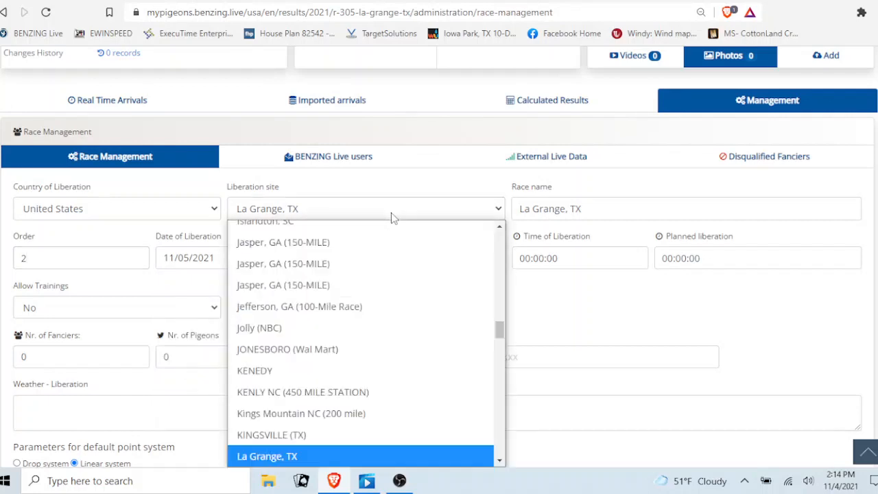
pyautogui.click(647, 204)
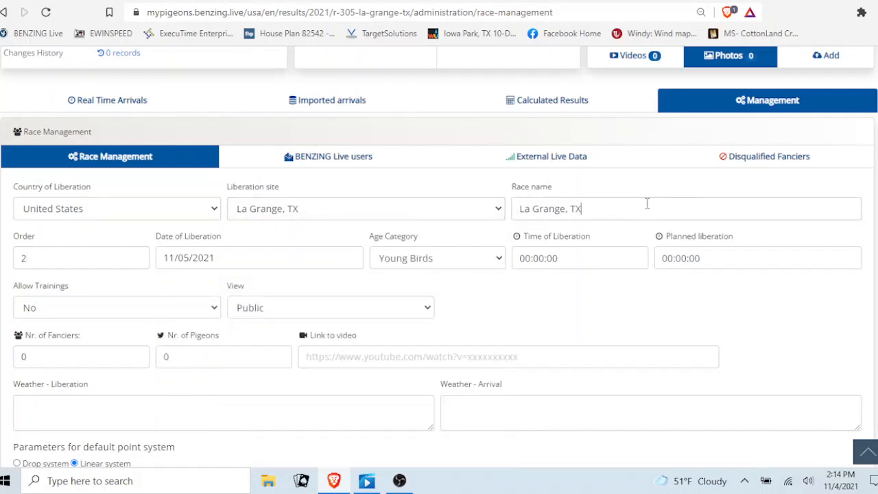
pyautogui.moveTo(647, 204); pyautogui.dragTo(364, 215)
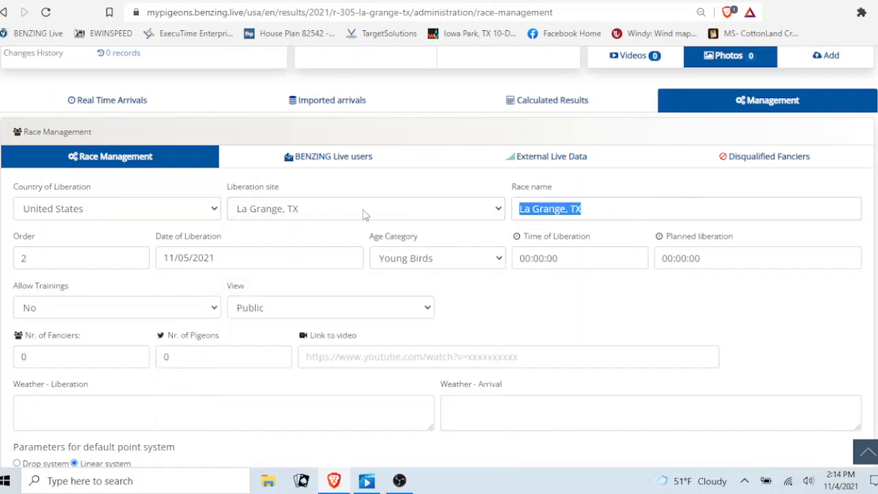
pyautogui.write('YB21')
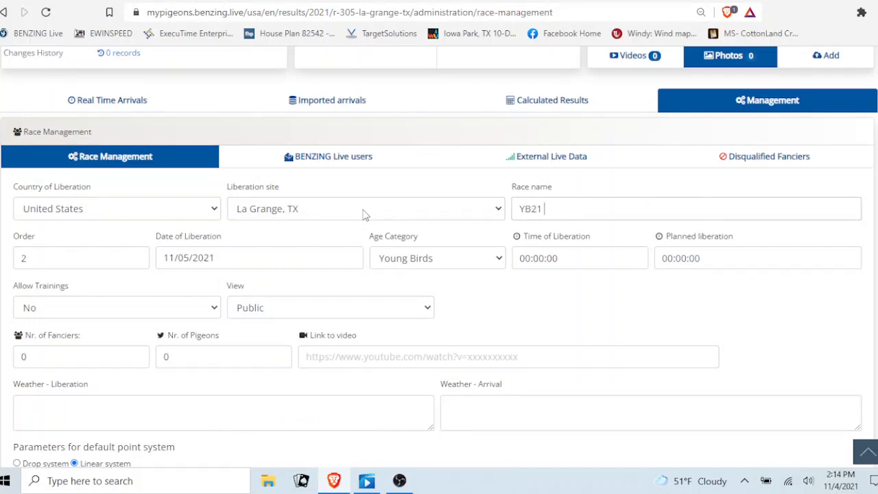
pyautogui.write(' LAG4')
pyautogui.scroll(-1, 172, 400)
pyautogui.press('Tab')
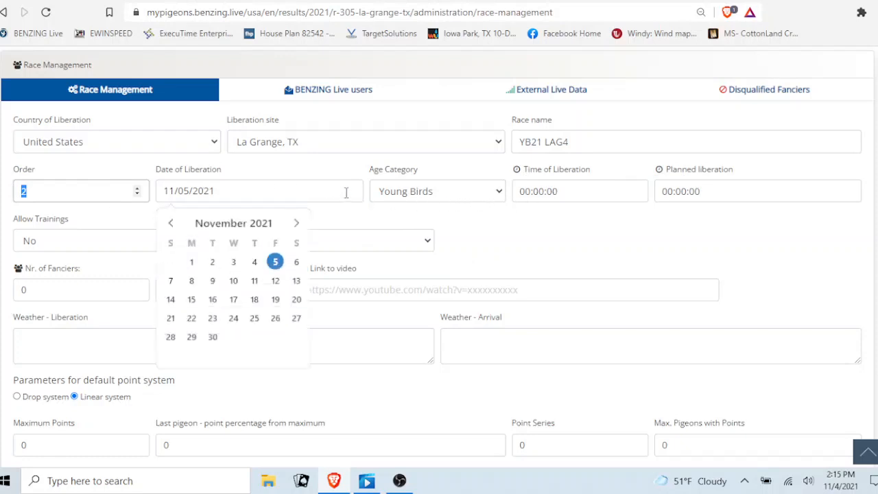
pyautogui.moveTo(283, 218)
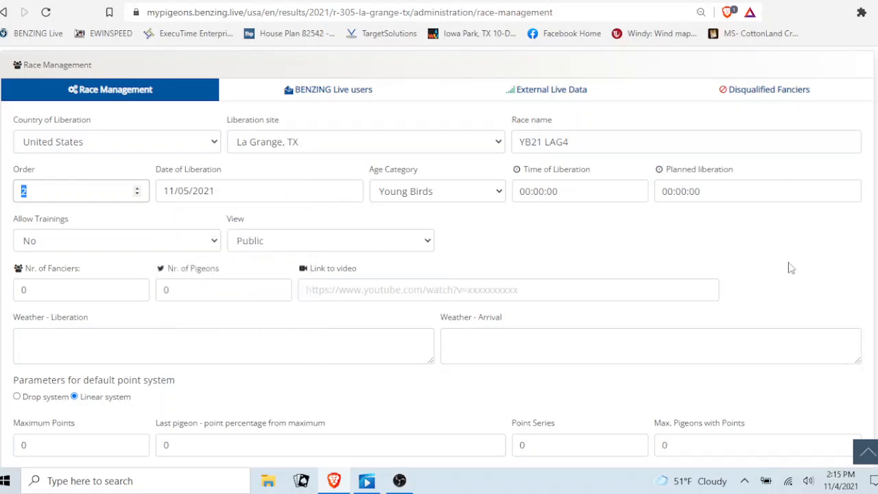
# Set the live data race number to 2 in the miscellaneous race parameters and save the race changes.
pyautogui.scroll(-2, 304, 263)
pyautogui.scroll(-1, 303, 267)
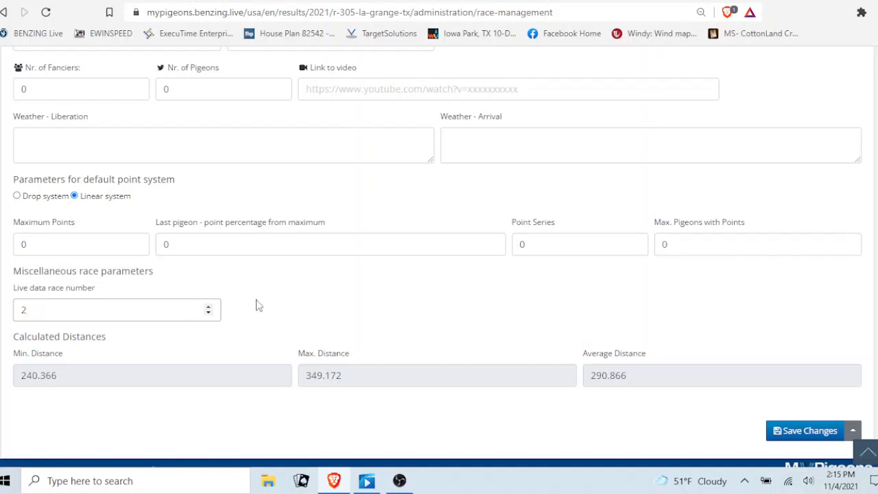
pyautogui.scroll(1, 275, 300)
pyautogui.scroll(3, 272, 300)
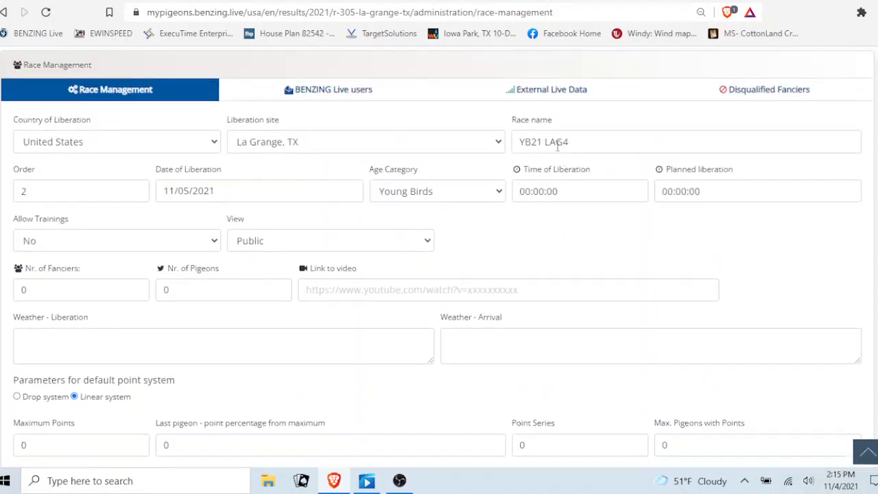
pyautogui.scroll(-4, 355, 280)
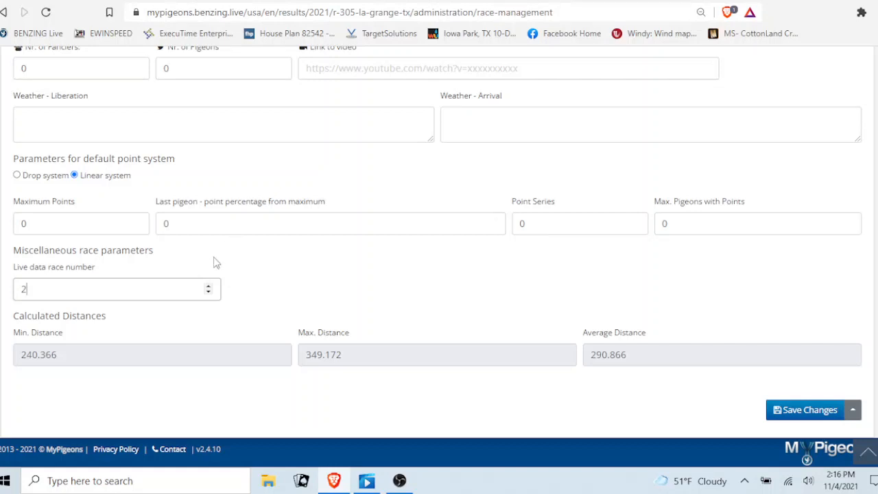
pyautogui.click(800, 420)
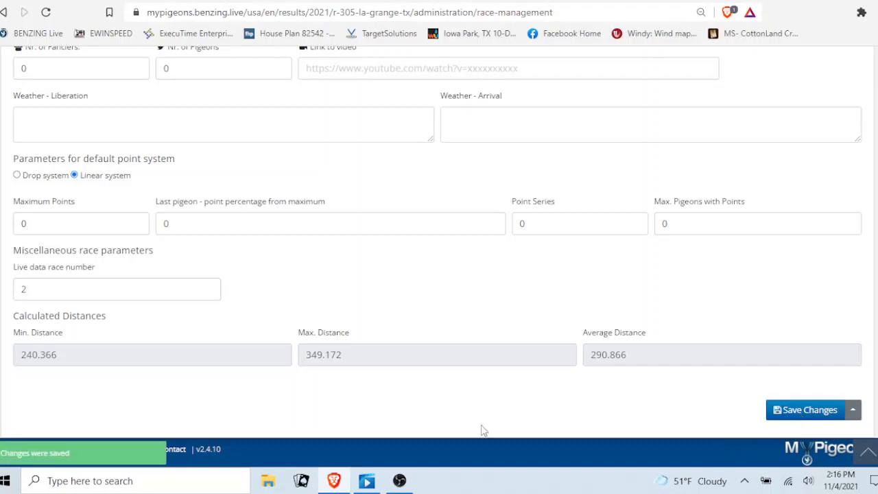
# Return to the WFRPC race results and check the edited race's entry in the Young Birds list.
pyautogui.click(3, 13)
pyautogui.moveTo(173, 63)
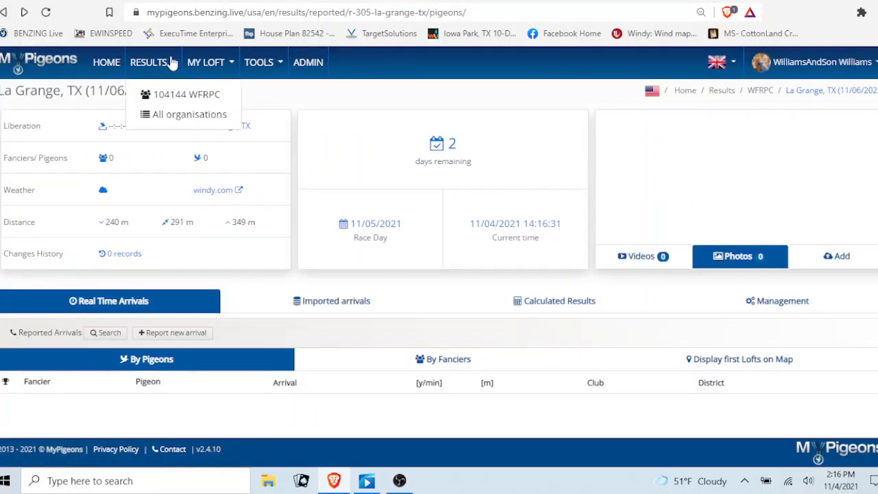
pyautogui.click(172, 94)
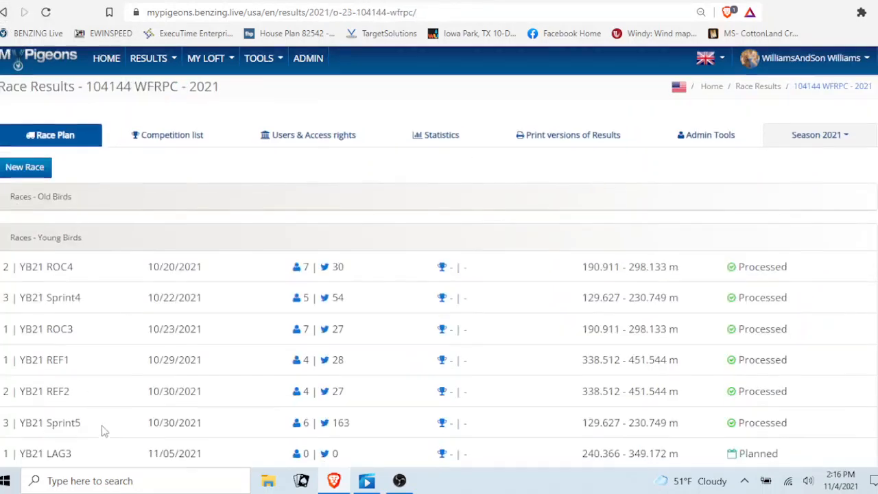
pyautogui.scroll(-2, 101, 431)
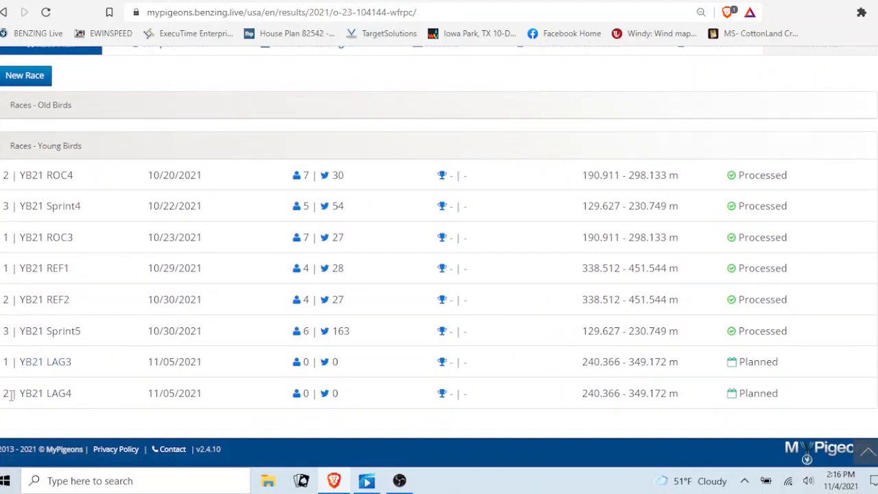